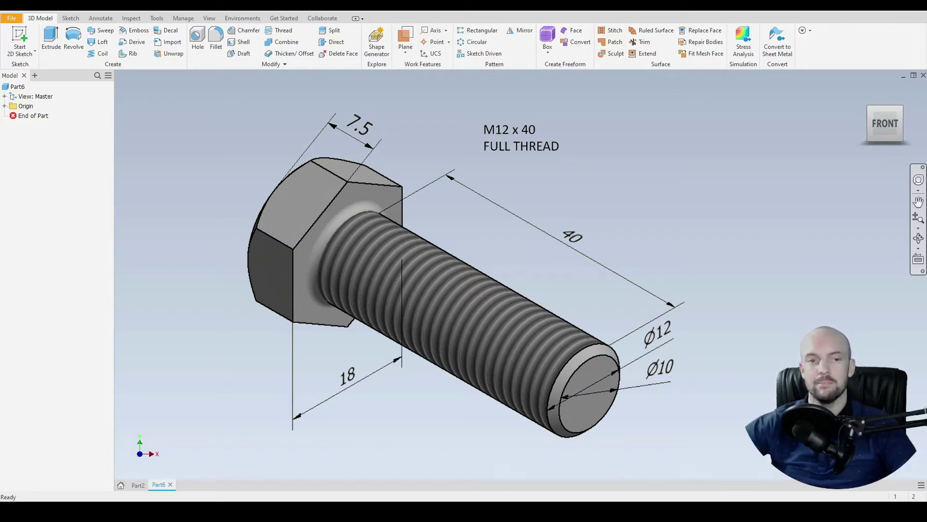
Begin Sketch1 on the YZ plane for the bolt head profile
scroll(207, 201, "down", 3)
left_click(20, 43)
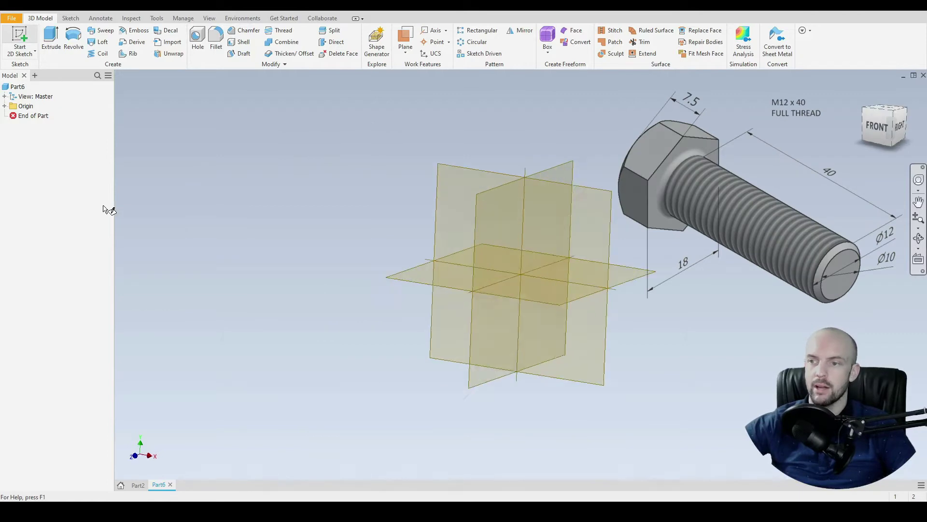
left_click(439, 211)
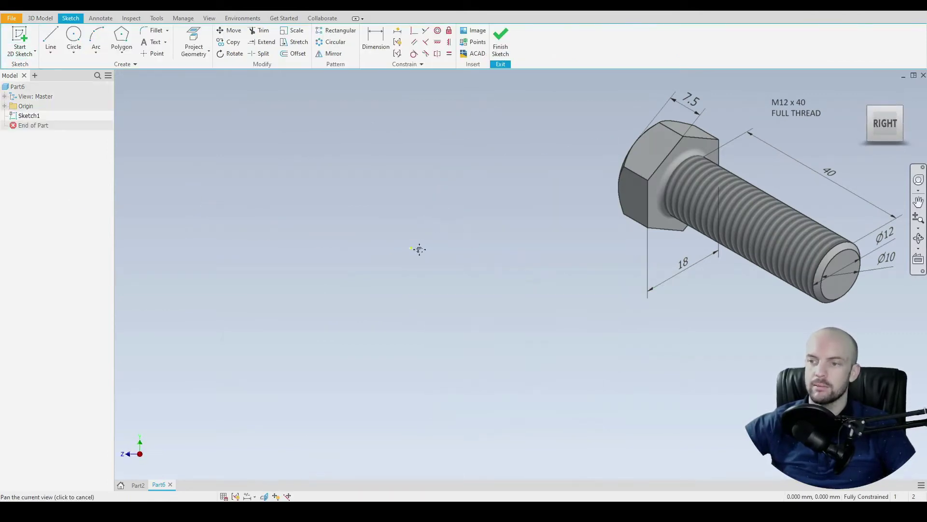
Draw a six-sided polygon centred on the origin
left_click(121, 54)
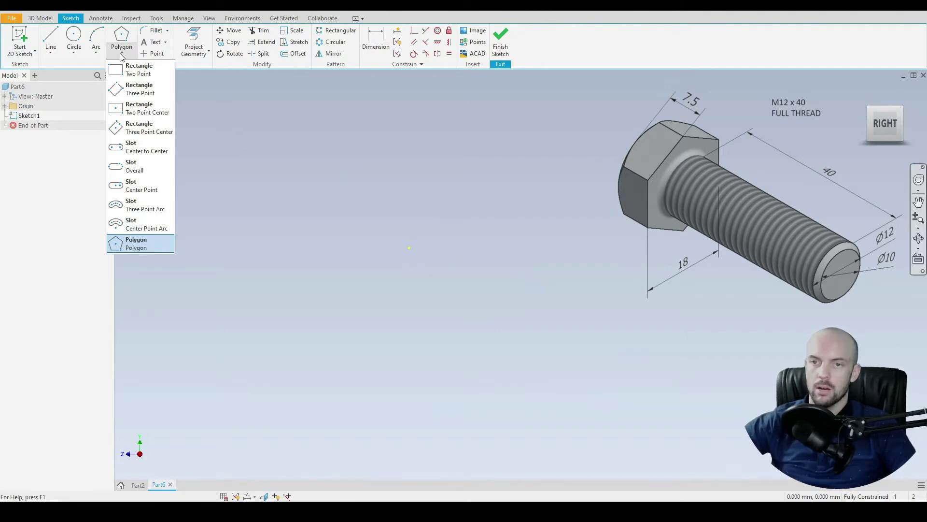
left_click(130, 245)
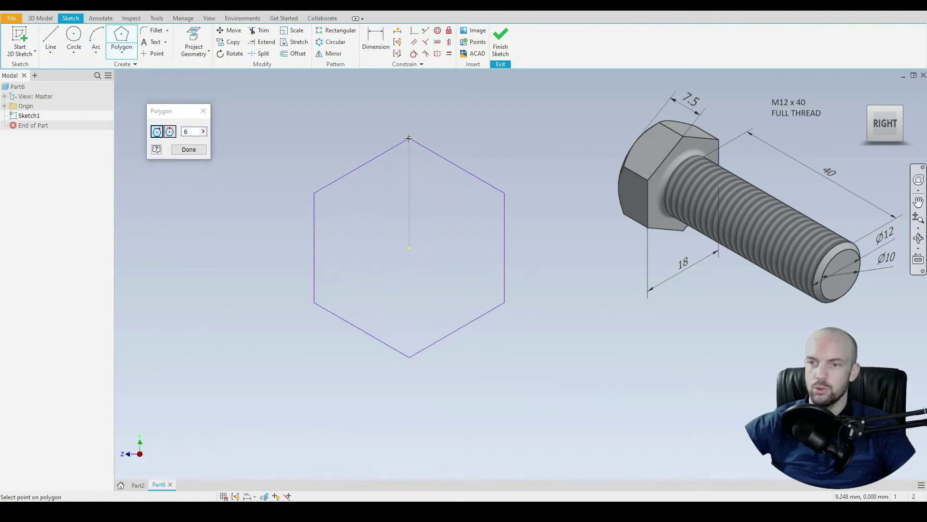
left_click(409, 138)
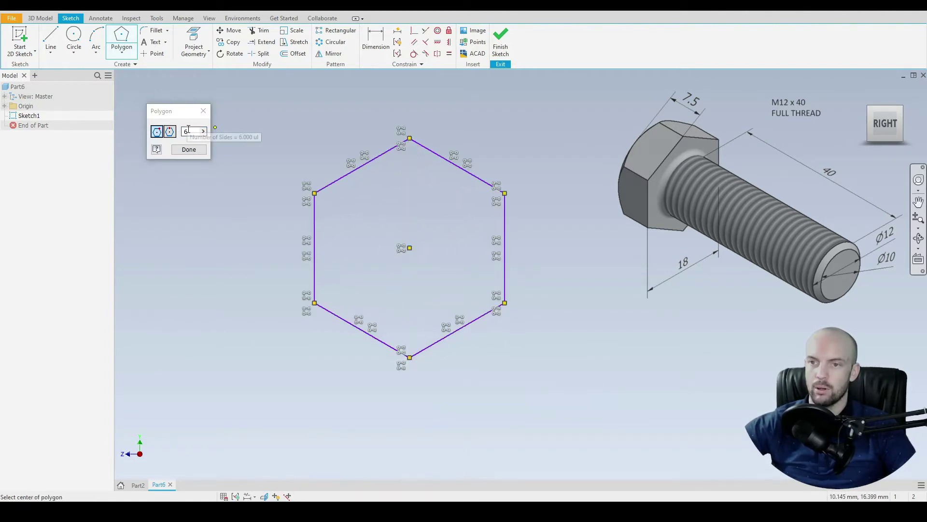
left_click(192, 149)
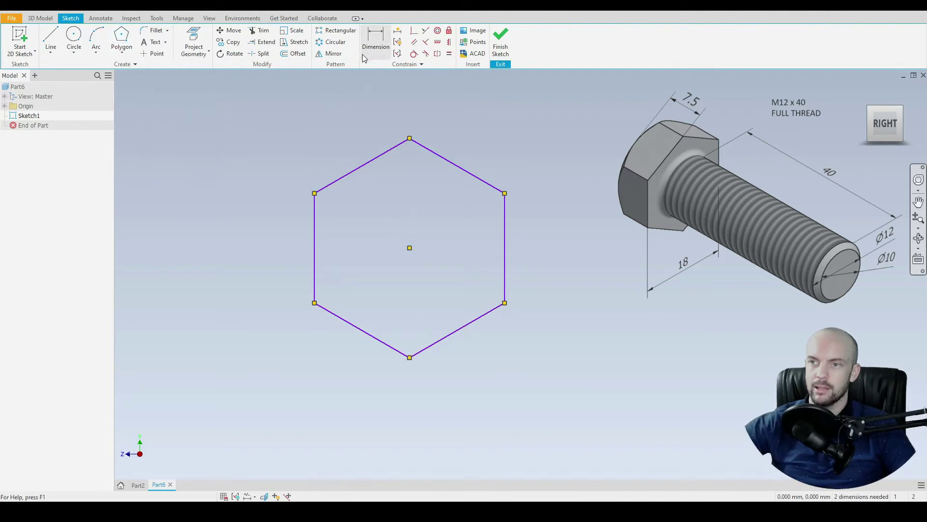
Dimension the hexagon 18 mm across opposite flats
left_click(374, 43)
left_click(315, 237)
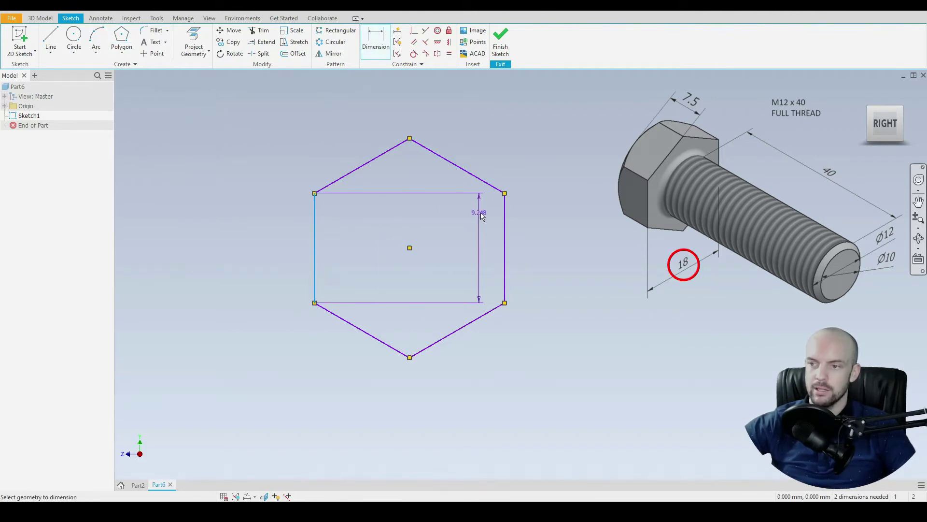
left_click(505, 226)
left_click(425, 108)
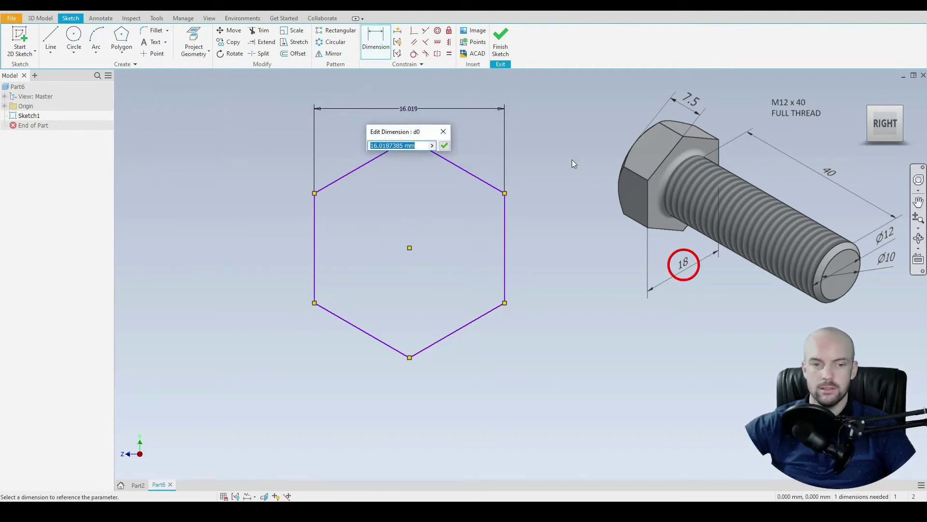
type("18")
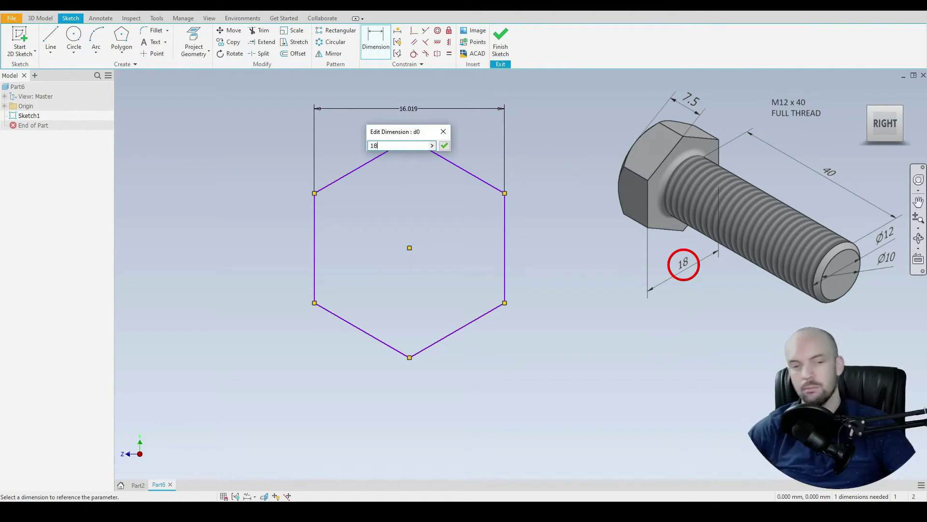
key("Return")
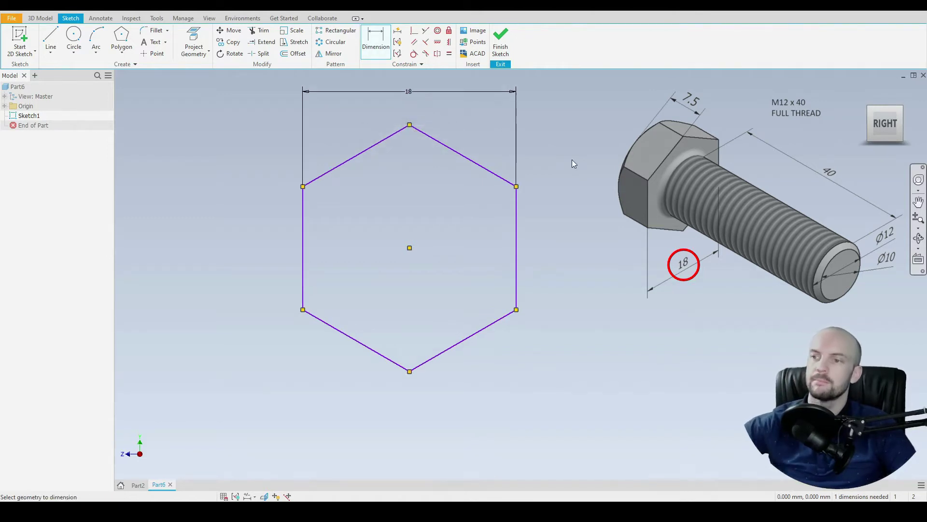
Constrain the hexagon's top vertex horizontal with the centre point to fully constrain it
left_click(448, 42)
left_click(409, 126)
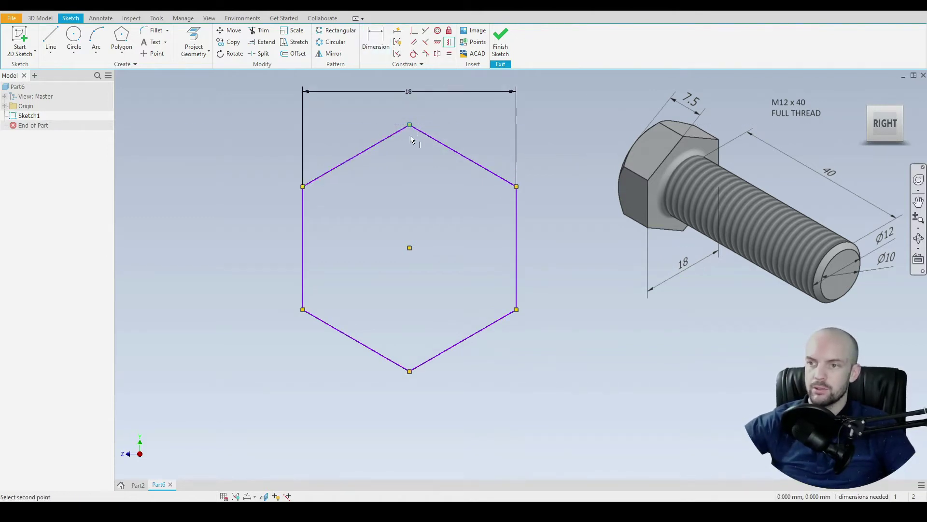
left_click(409, 248)
right_click(296, 119)
left_click(272, 86)
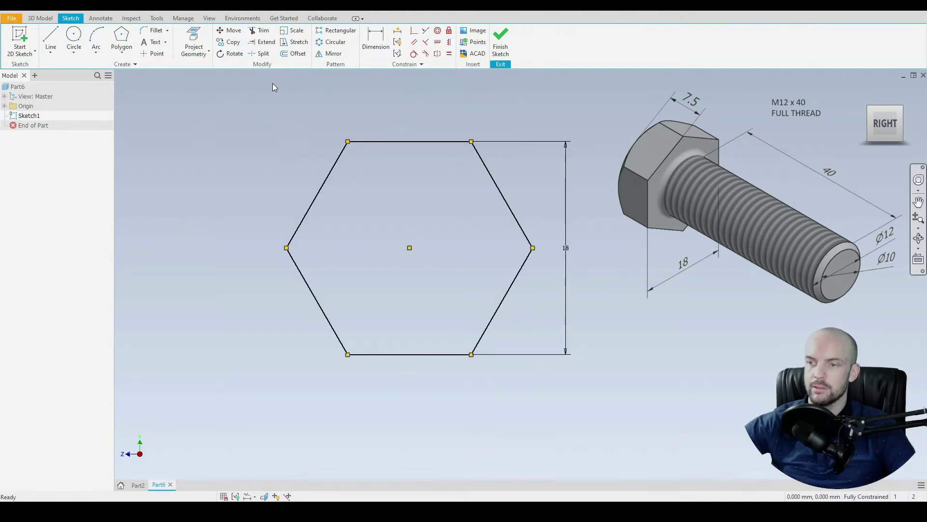
Extrude the hexagon sketch 7.5 mm into a solid prism for the head
left_click(40, 18)
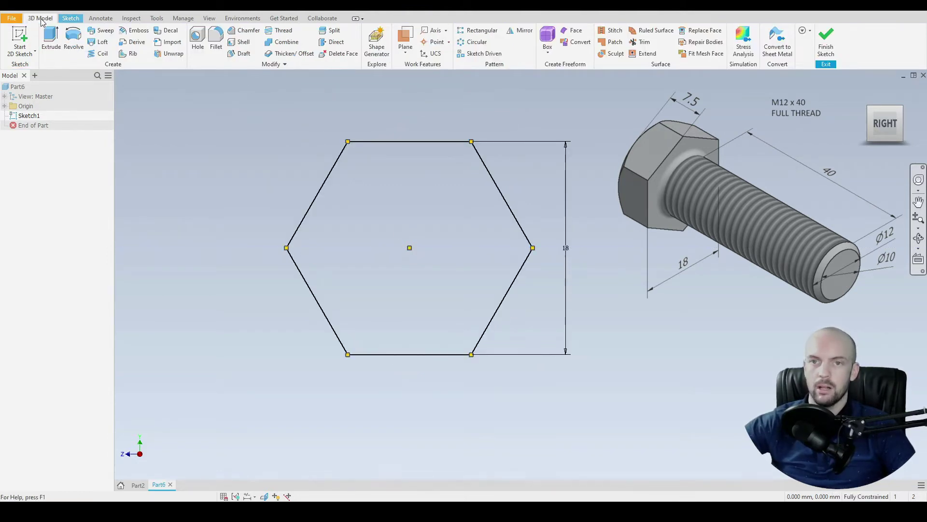
left_click(51, 39)
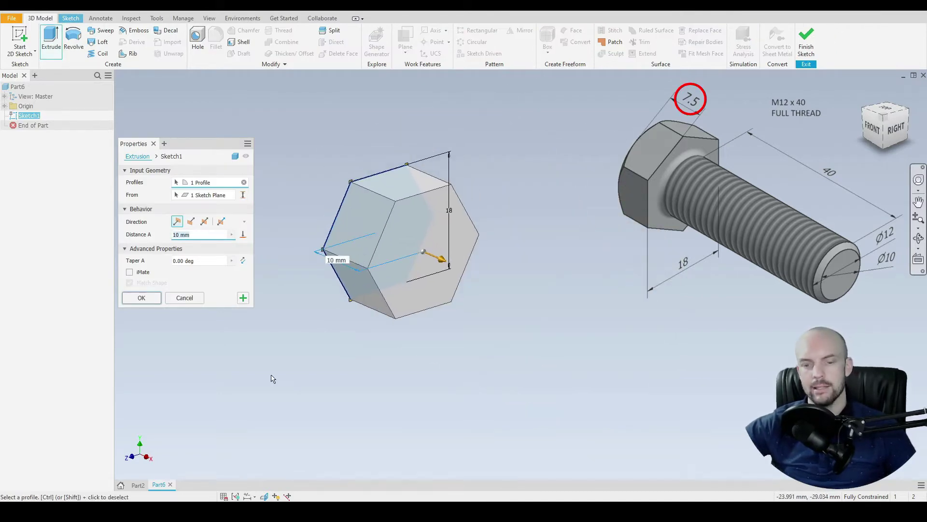
type("7.5")
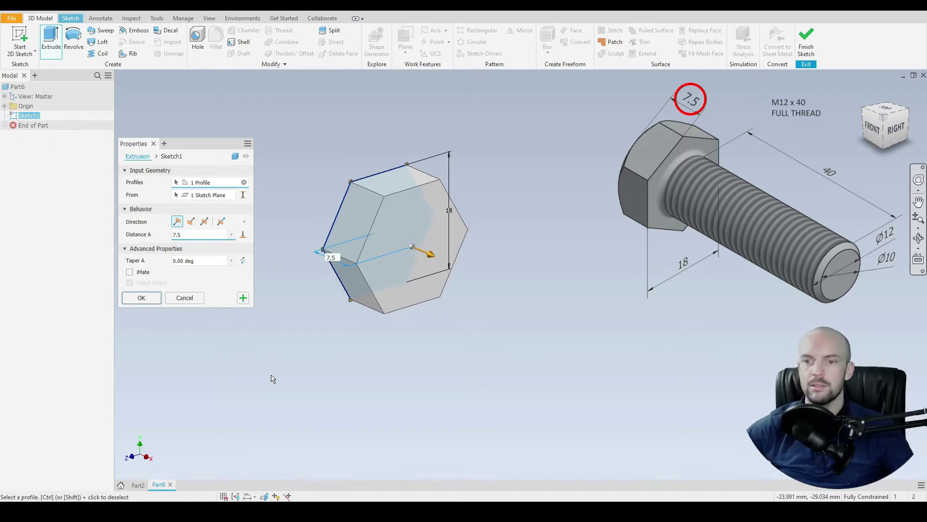
key("Return")
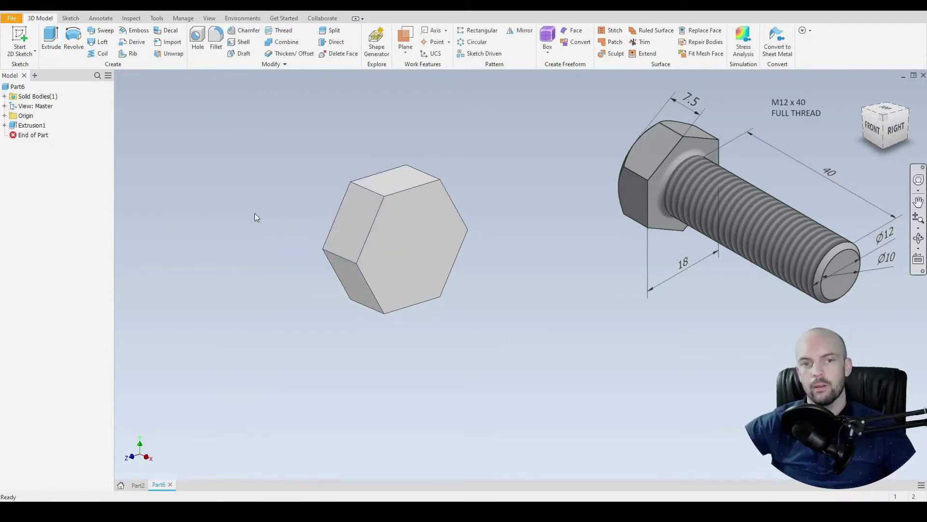
middle_click_drag(254, 213, 368, 307, "shift")
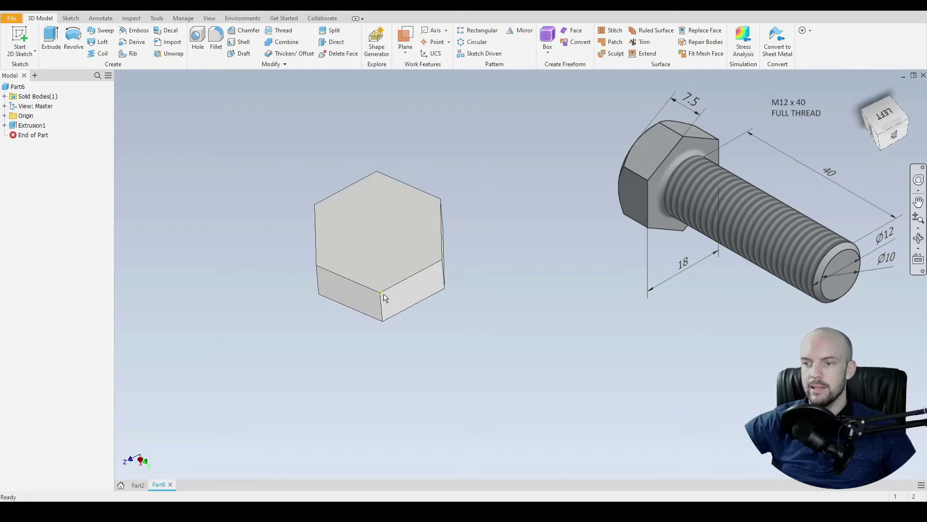
Start a sketch on the head's end face and draw a circle from the hexagon centre
left_click(385, 230)
left_click(452, 218)
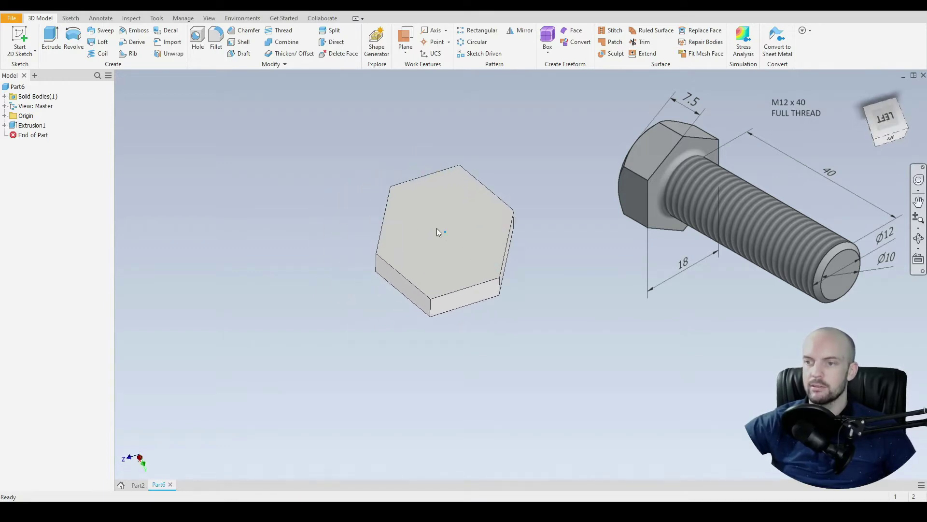
key("c")
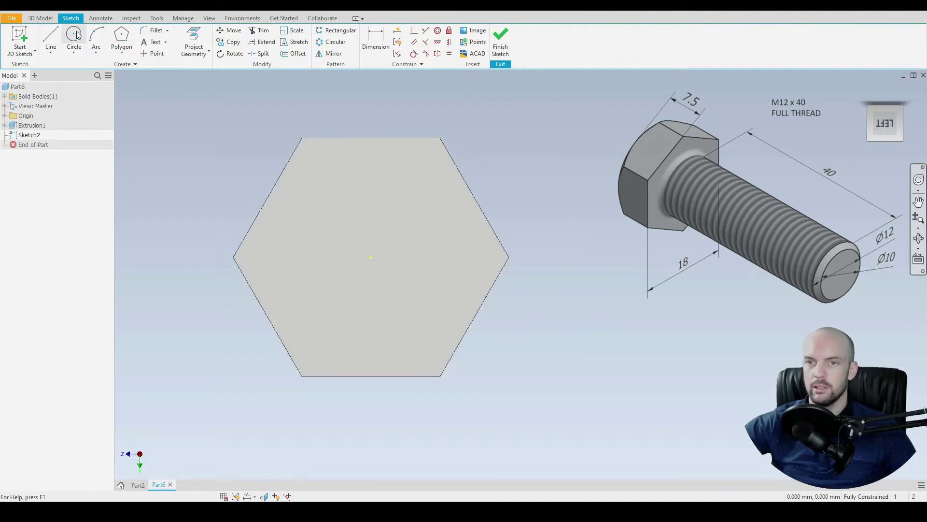
left_click(372, 257)
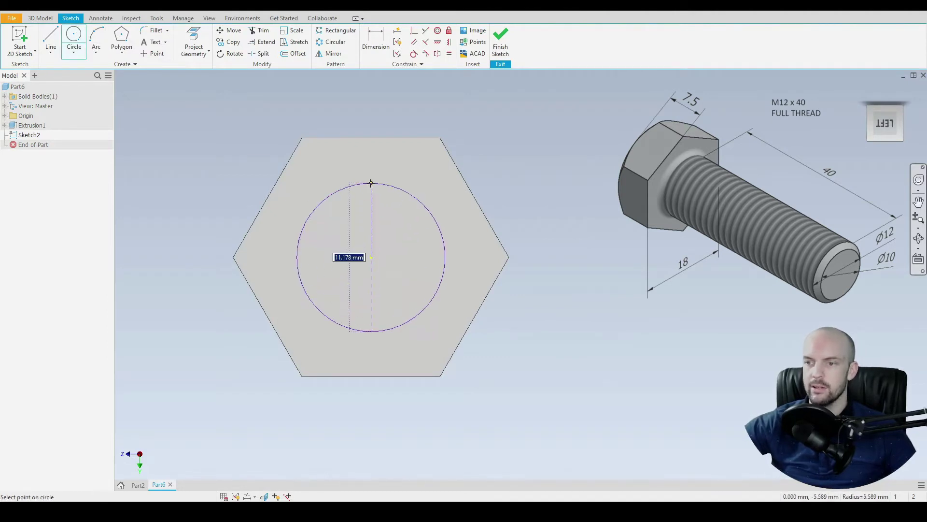
left_click(319, 208)
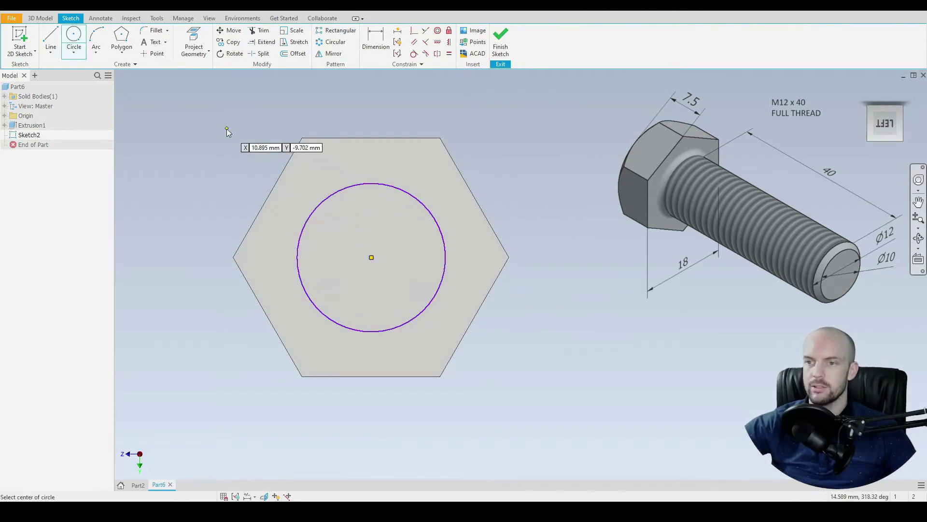
Make the circle tangent to the hexagon's top edge
left_click(414, 53)
left_click(399, 193)
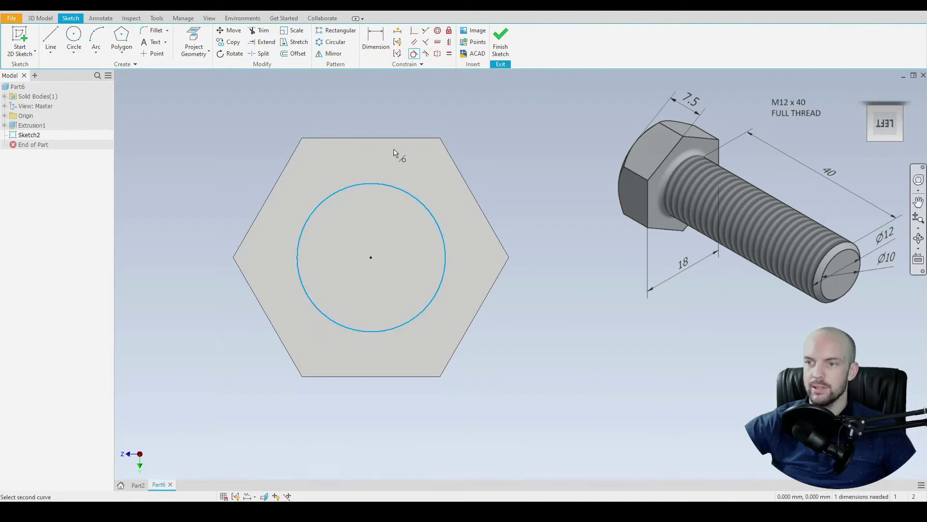
left_click(386, 139)
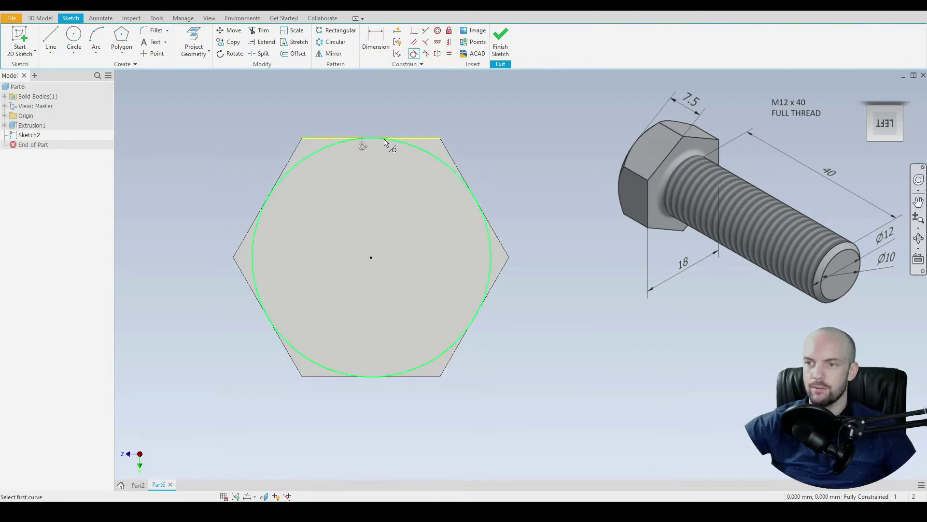
right_click(234, 107)
left_click(238, 128)
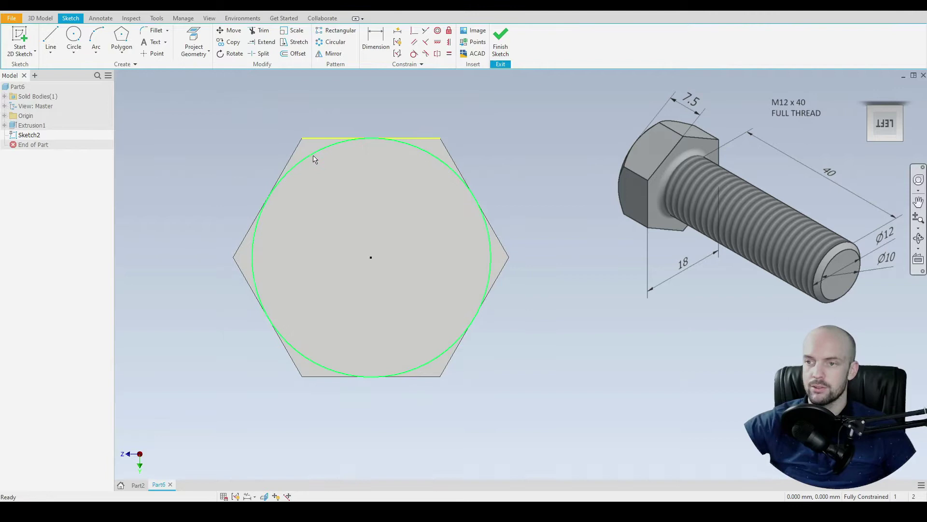
Extrude the circle 7.5 mm with a 45° taper, intersecting the hex head
left_click(41, 19)
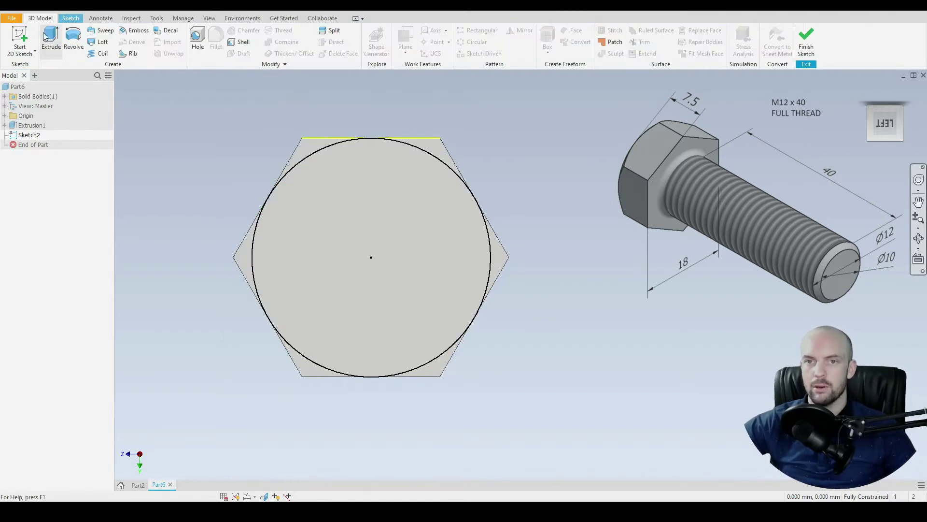
left_click(48, 38)
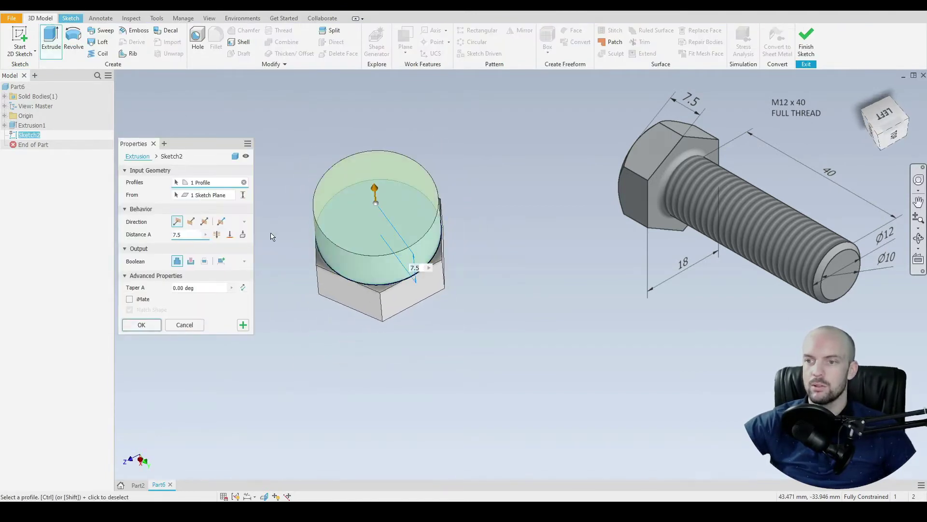
left_click(204, 261)
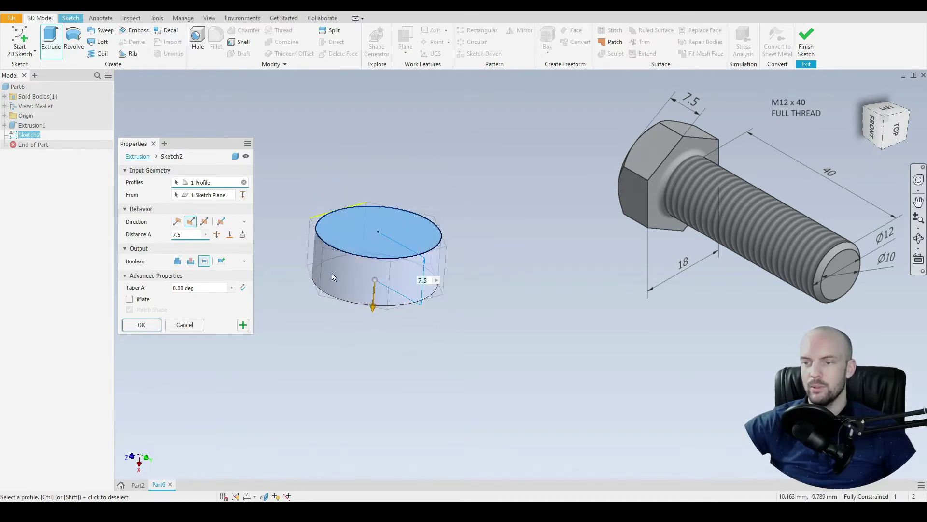
middle_click_drag(345, 271, 334, 281, "shift")
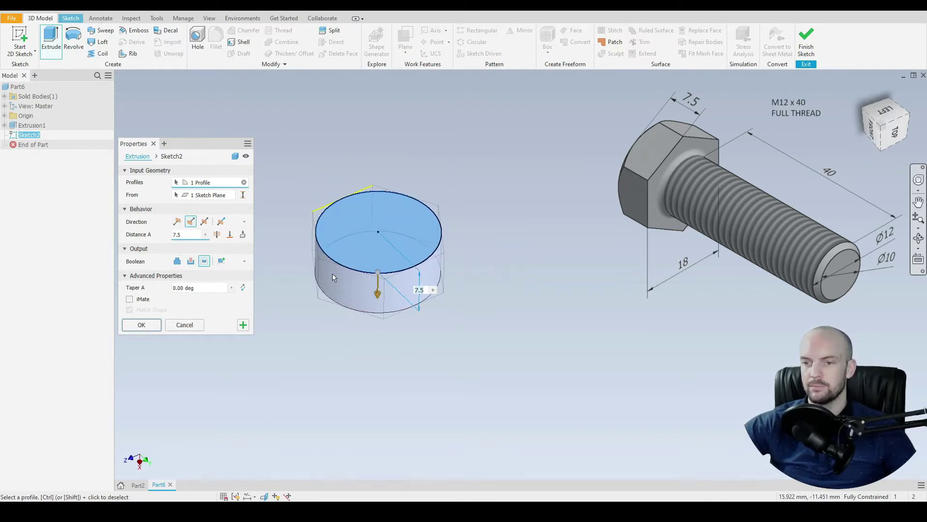
left_click(201, 287)
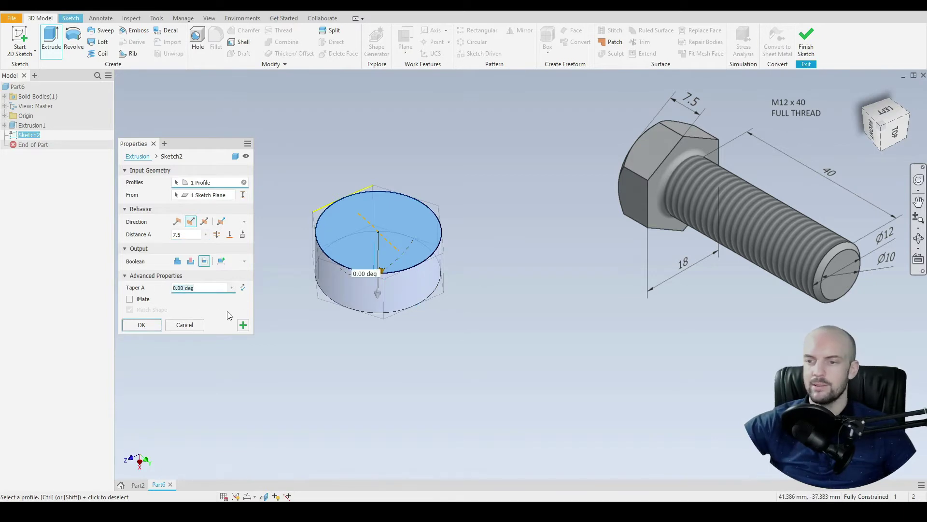
type("45")
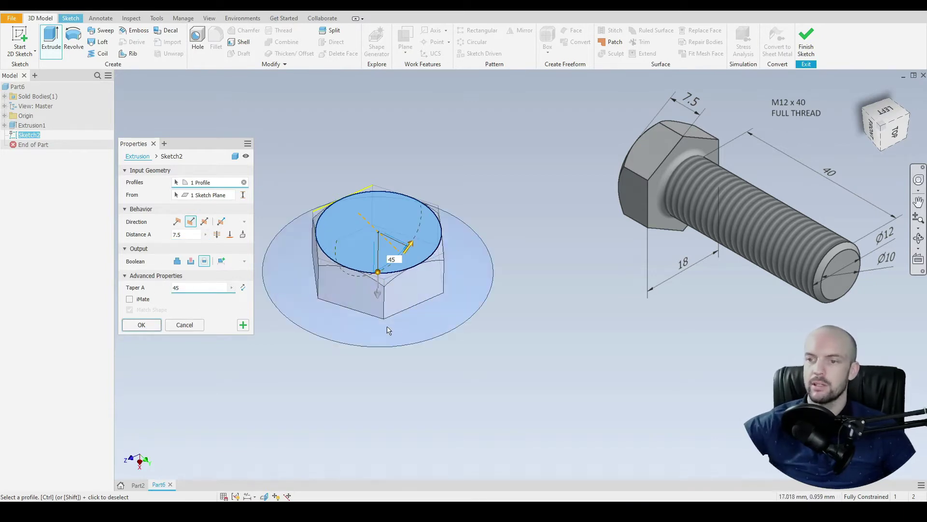
key("F5")
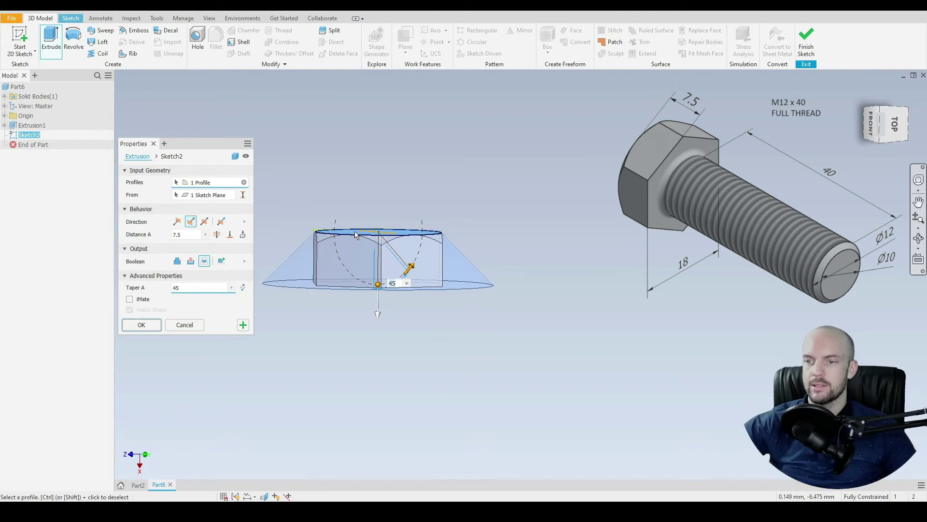
scroll(329, 244, "up", 3)
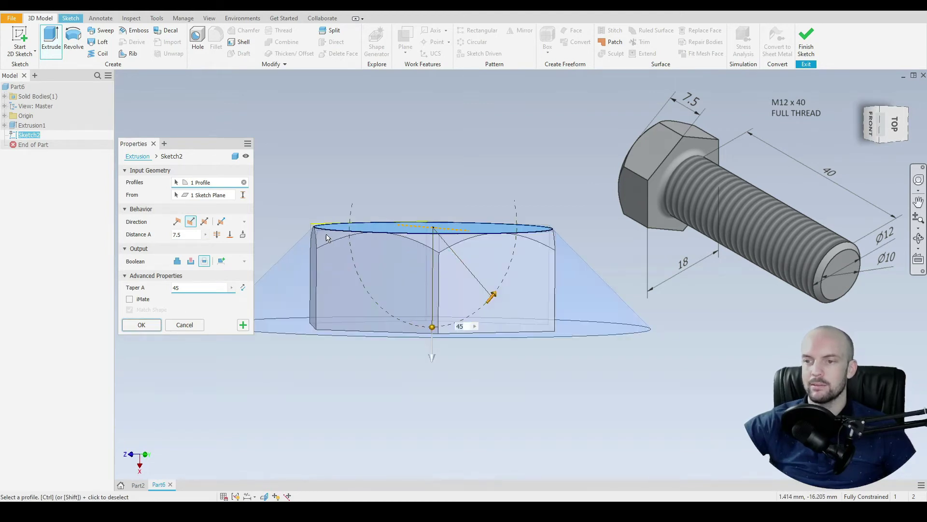
mouse_move(328, 239)
middle_mouse_down("shift")
mouse_move(302, 234)
mouse_move(321, 240)
middle_mouse_up("shift")
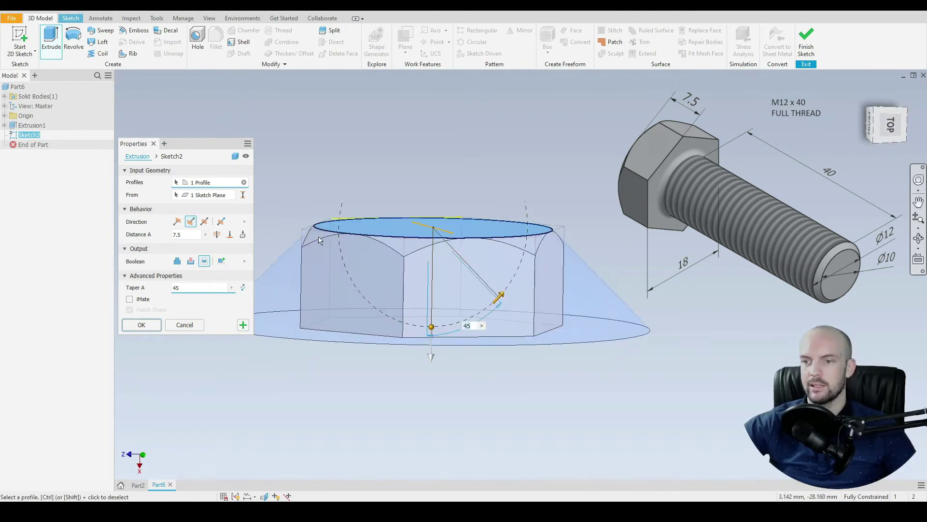
middle_click_drag(416, 252, 536, 265, "shift")
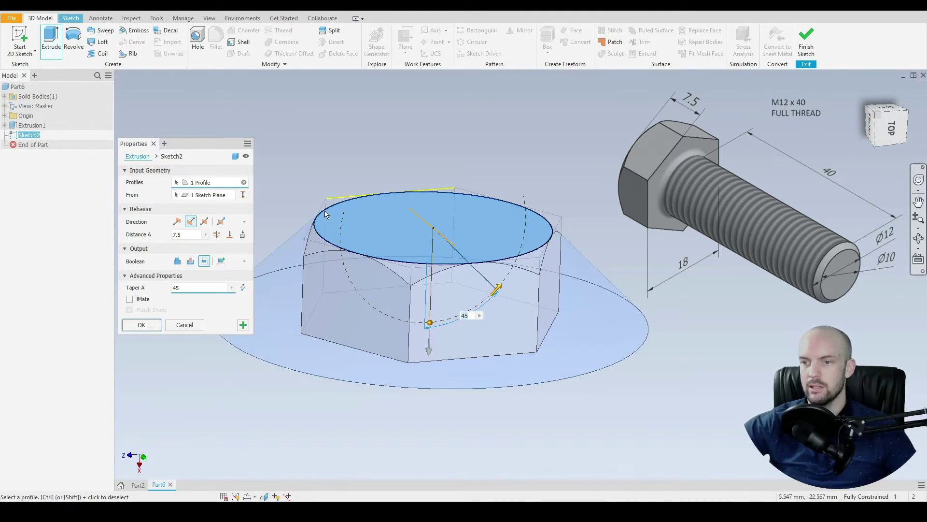
Accept the tapered chamfer cut and start Sketch3 on the head's flat hexagonal underside
left_click(144, 325)
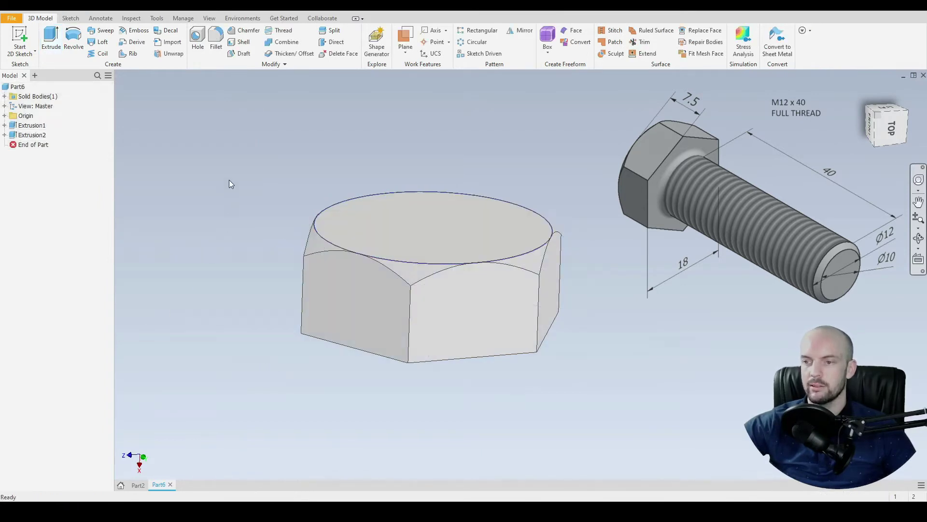
middle_click_drag(285, 196, 348, 249, "shift")
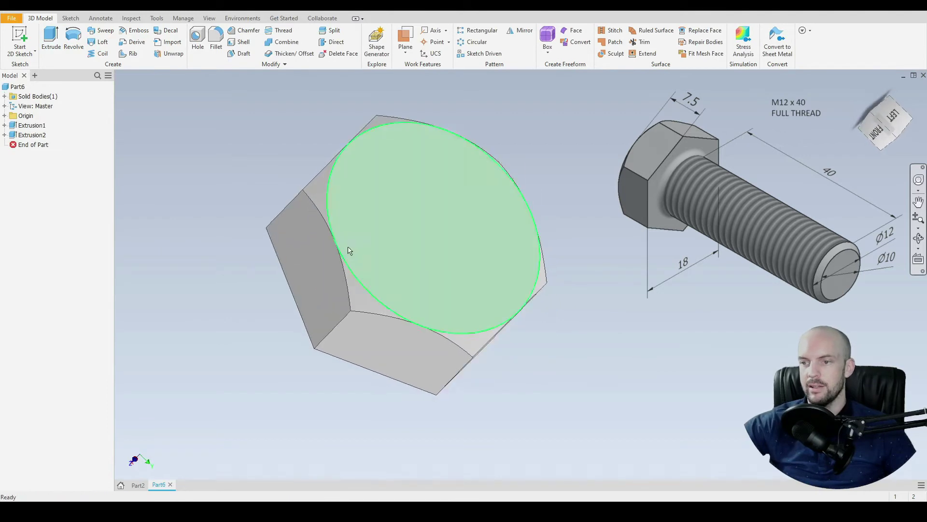
left_click(319, 186)
left_click(588, 343)
middle_click_drag(588, 344, 424, 320, "shift")
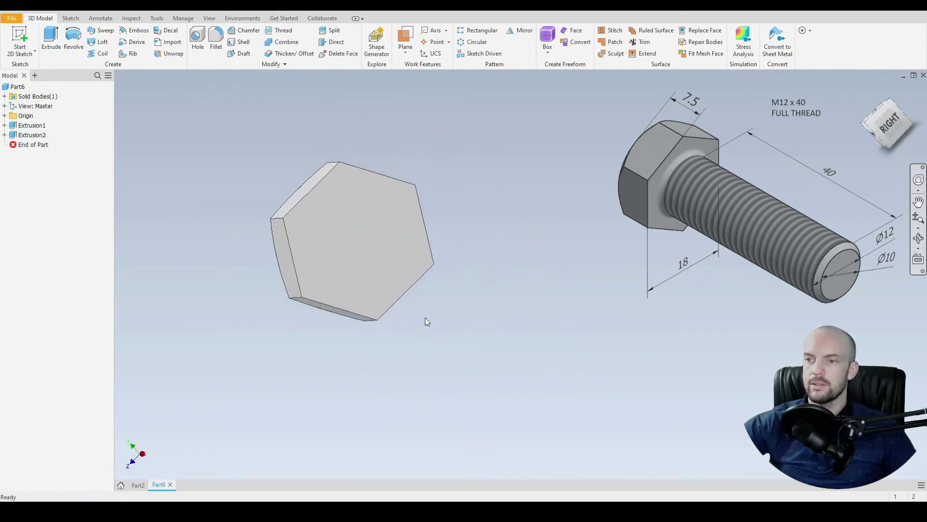
left_click(351, 227)
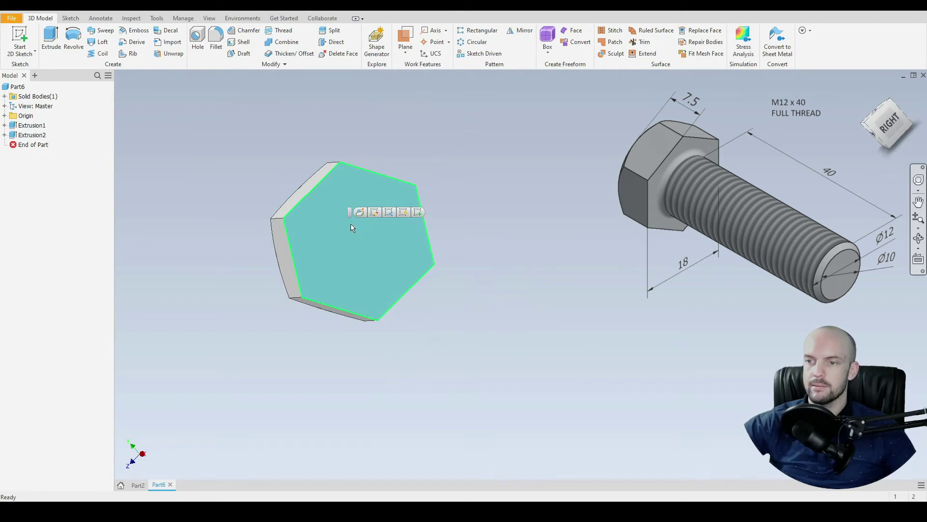
left_click(418, 213)
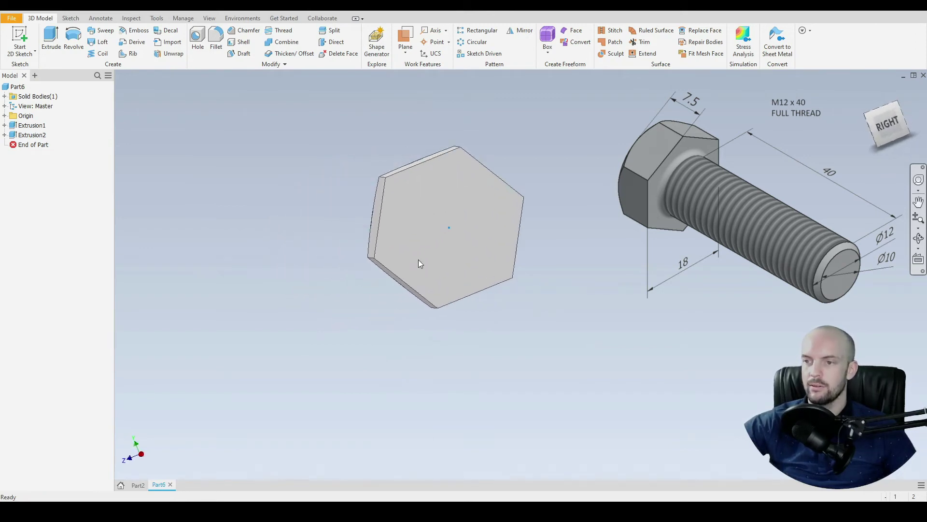
Draw a 12 mm diameter circle at the hexagon centre and finish Sketch3
left_click(74, 35)
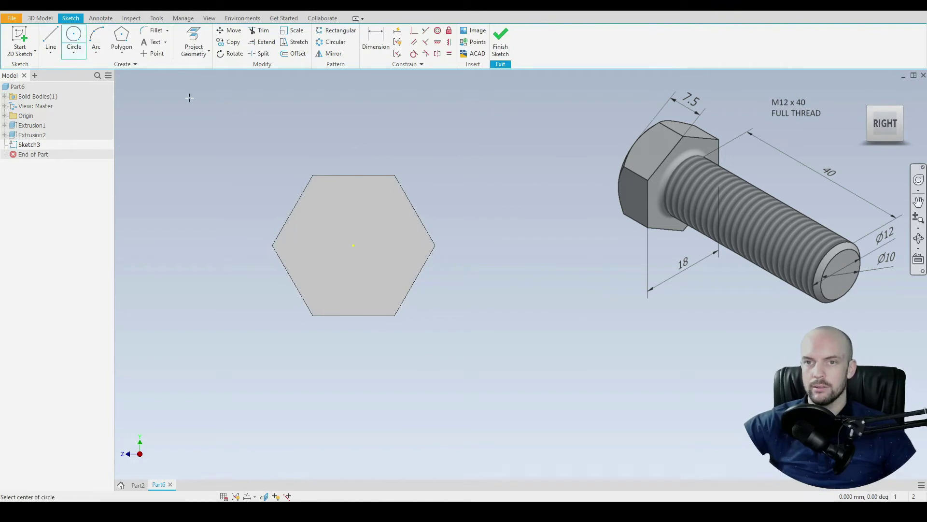
left_click(353, 245)
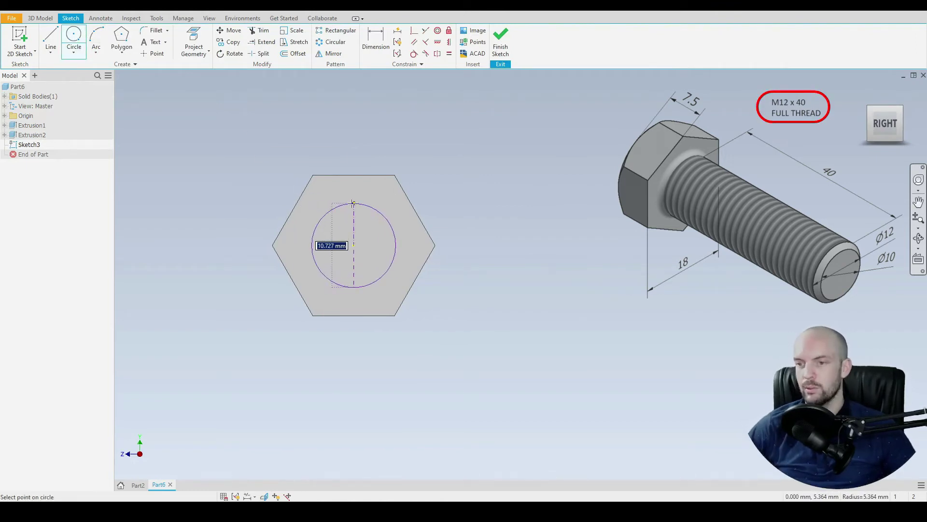
type("12")
key("Return")
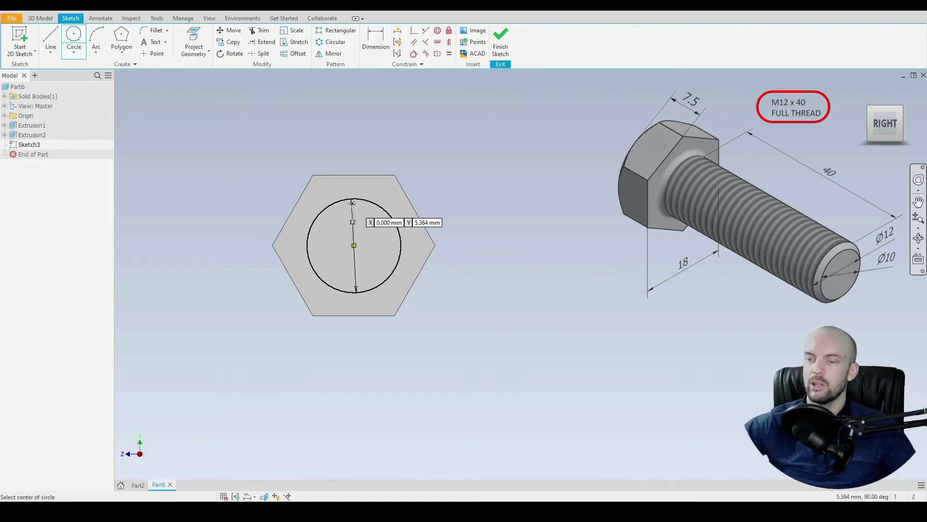
left_click(32, 19)
left_click(51, 38)
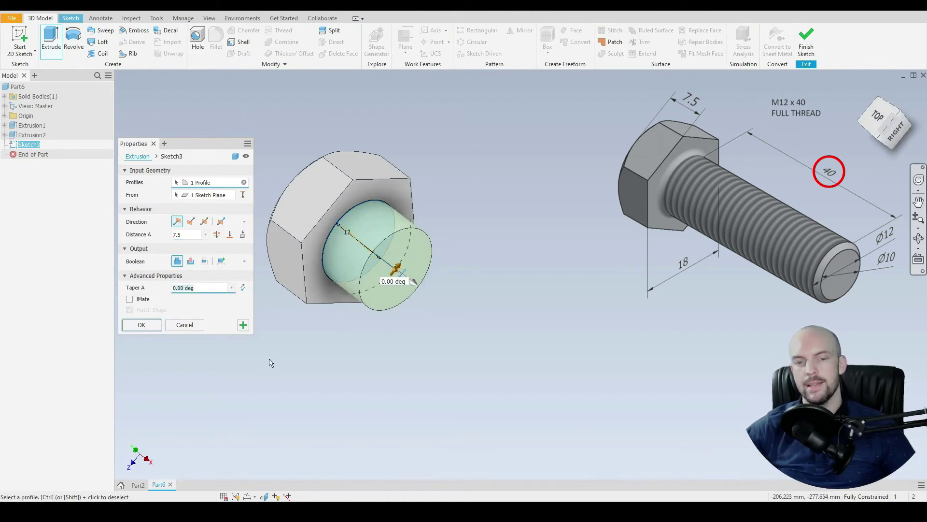
Extrude the 12 mm circle 40 mm with zero taper to form the shank
type("40")
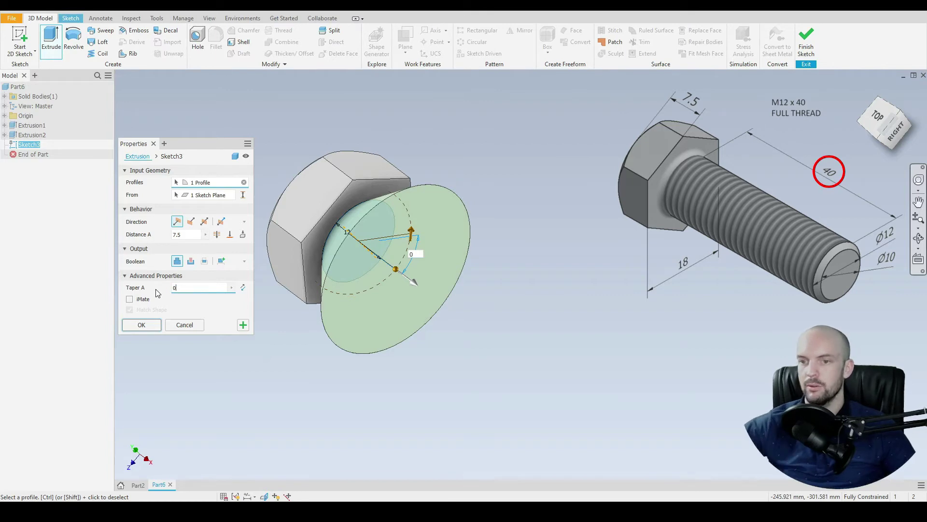
left_click(186, 235)
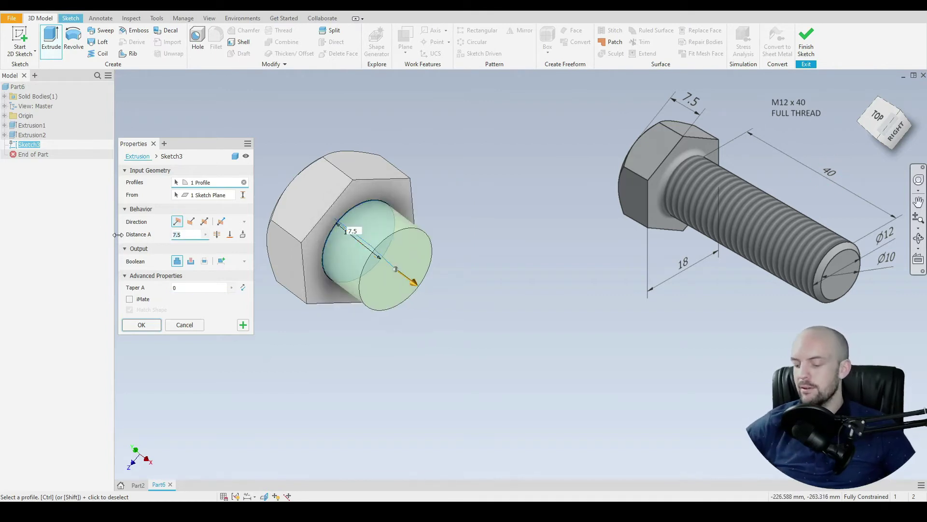
type("40")
left_click(146, 327)
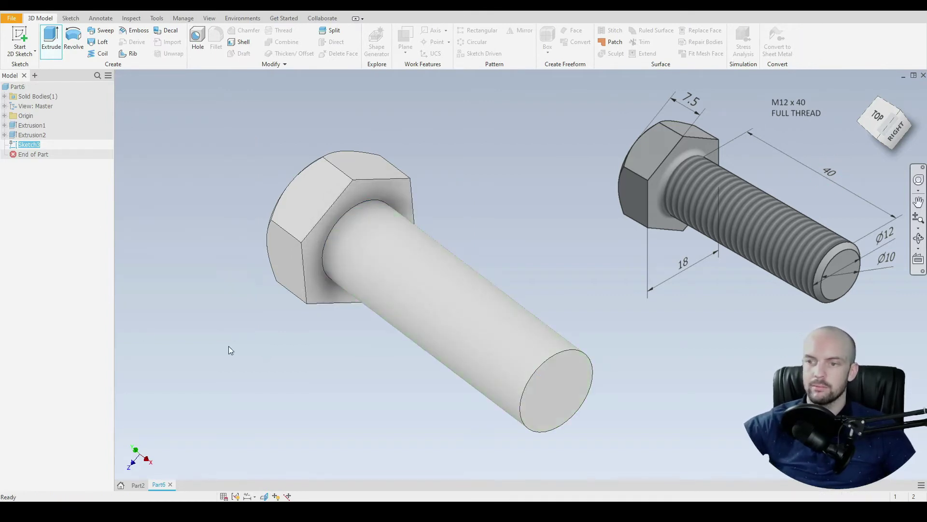
Fillet the shank-to-head edge with a 2 mm radius
middle_click_drag(228, 346, 294, 339)
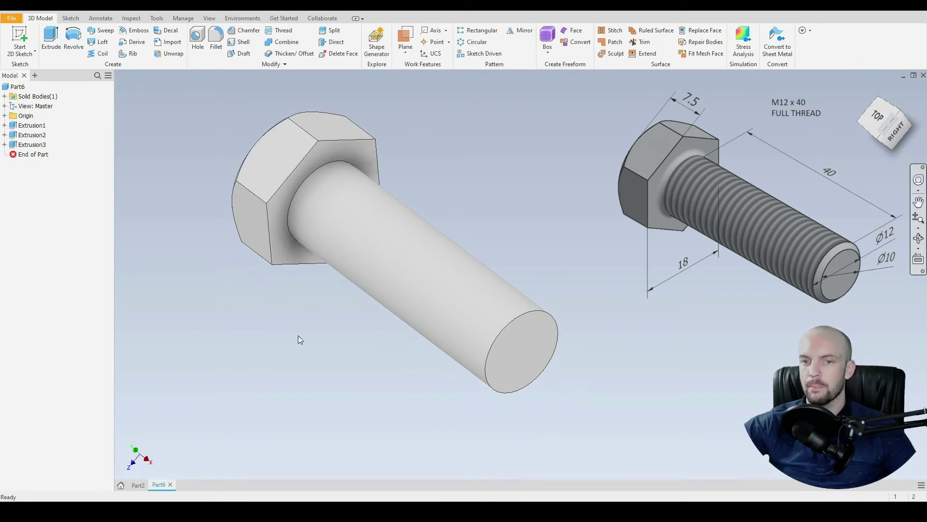
left_click(216, 39)
left_click(316, 174)
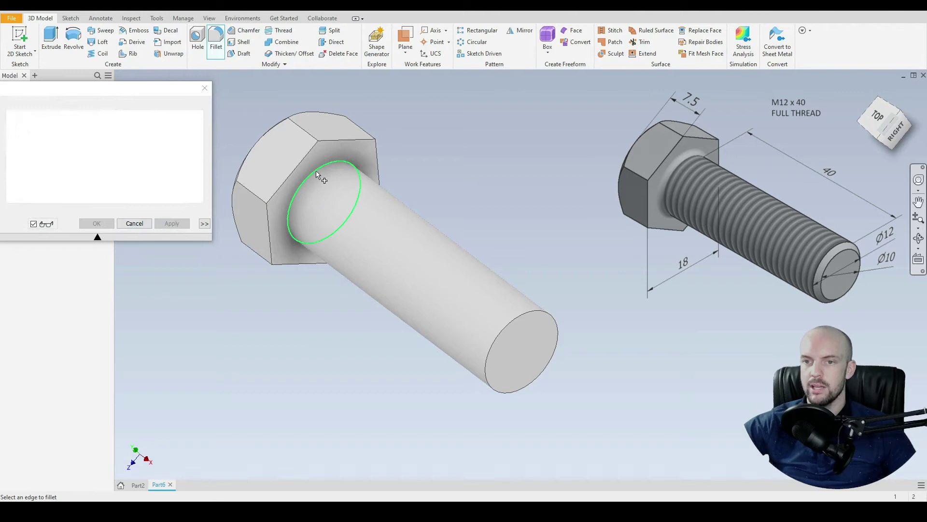
left_click(80, 131)
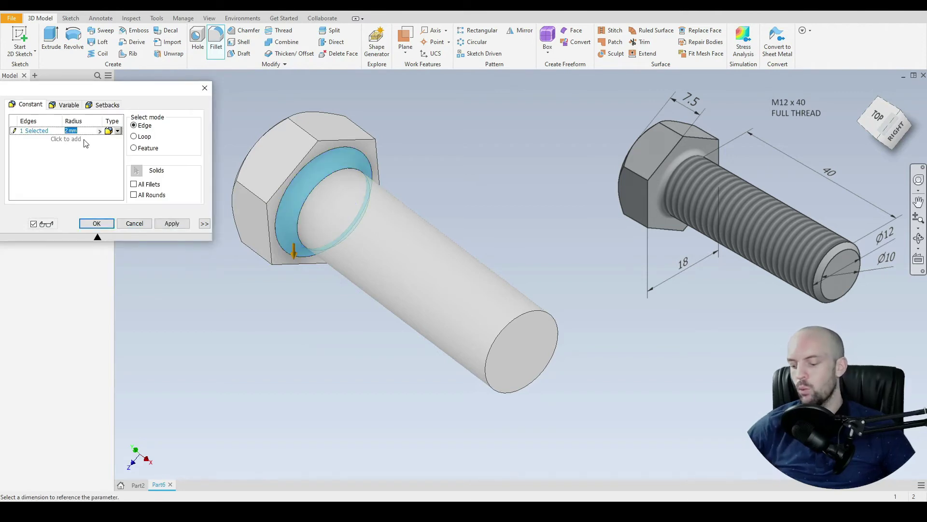
left_click(97, 223)
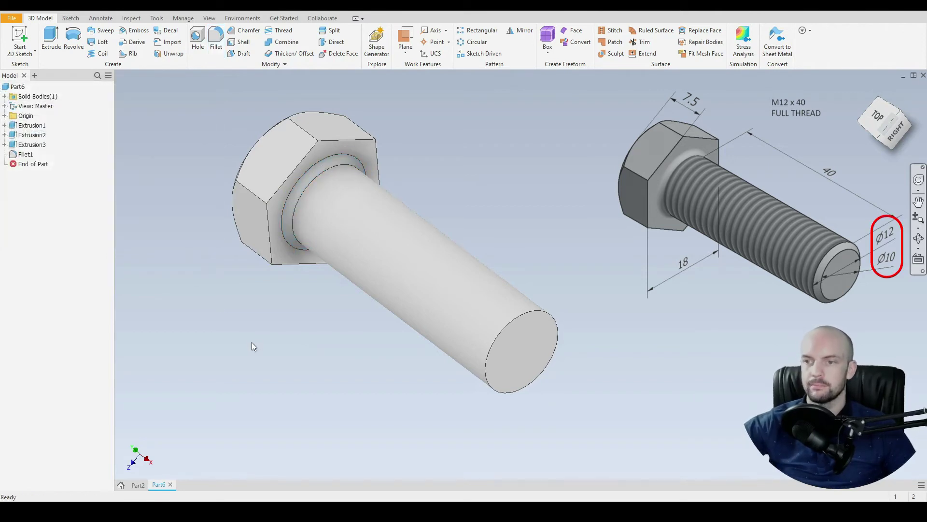
Chamfer the circular edge at the shank's free end by 1 mm
left_click(244, 30)
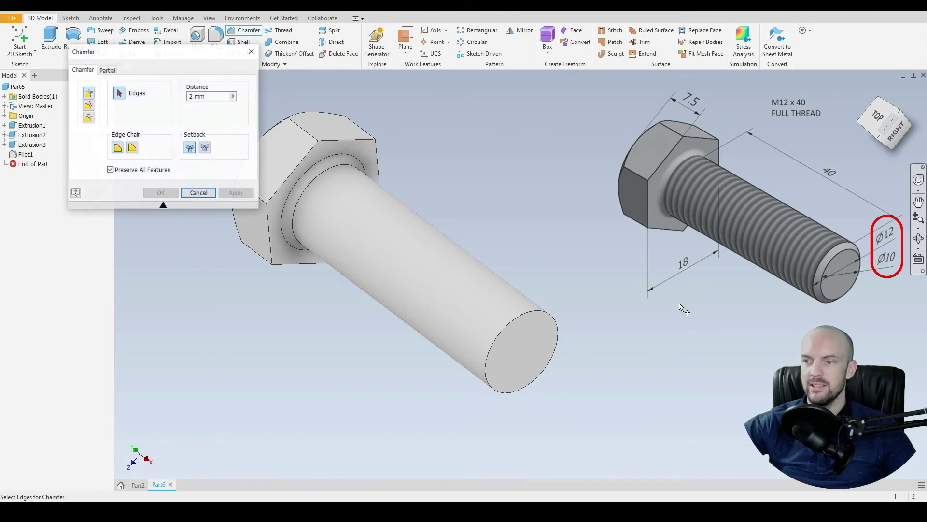
left_click(518, 319)
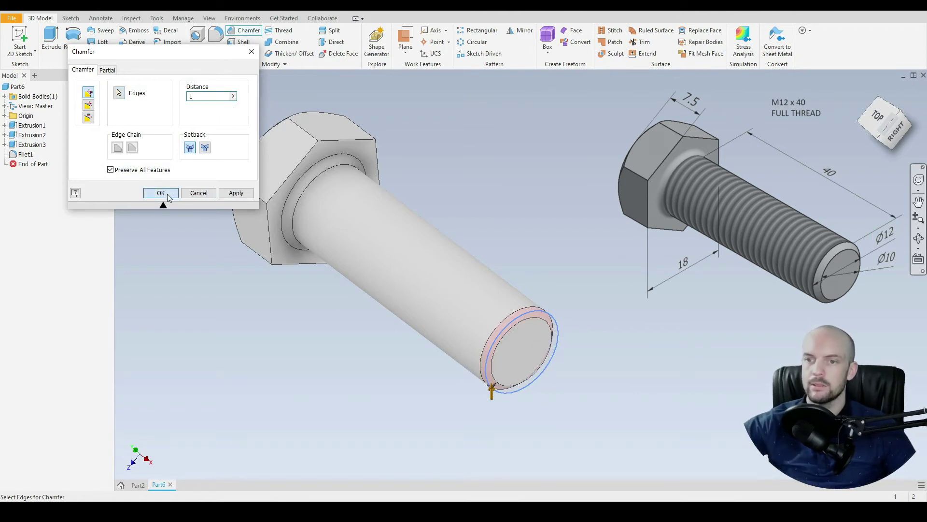
left_click(160, 192)
middle_click_drag(244, 319, 298, 305, "shift")
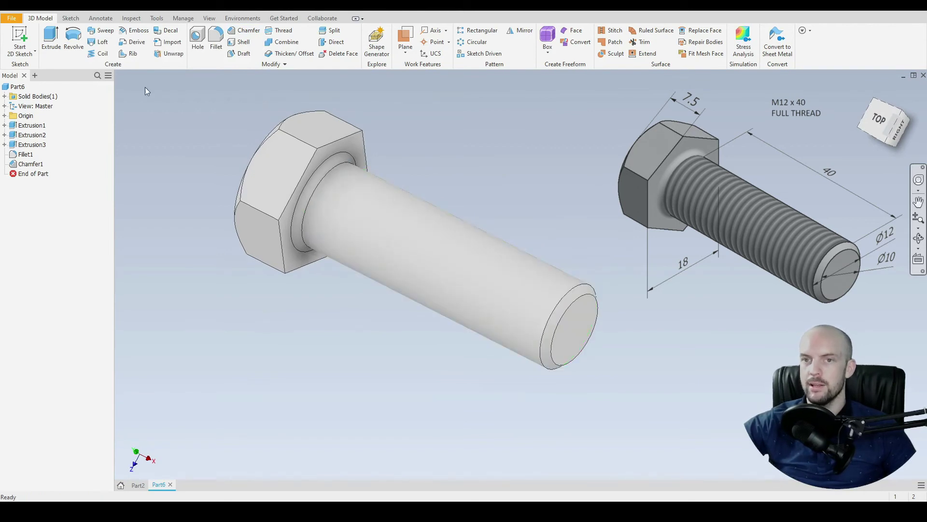
Apply an ISO Metric profile M12x1.5 fine-pitch, class 6g thread to the shank face
left_click(278, 30)
left_click_drag(199, 145, 180, 280)
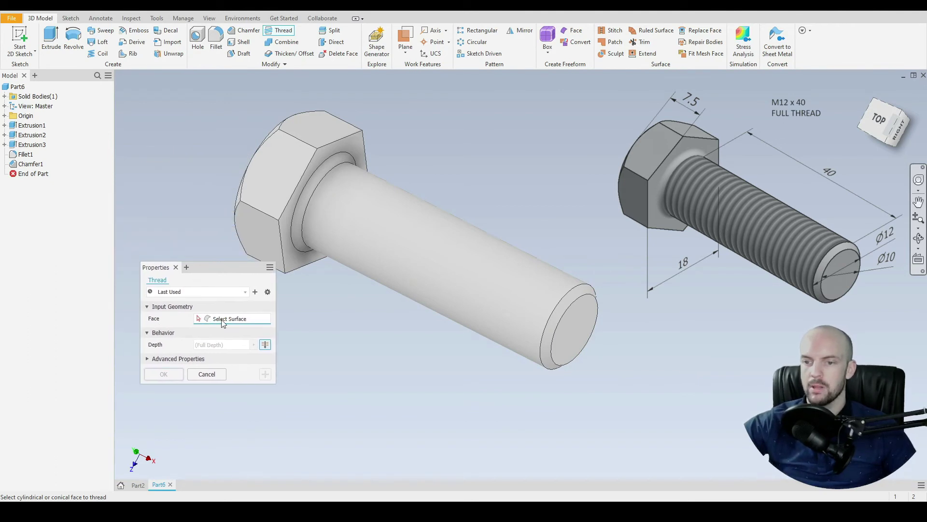
left_click(371, 265)
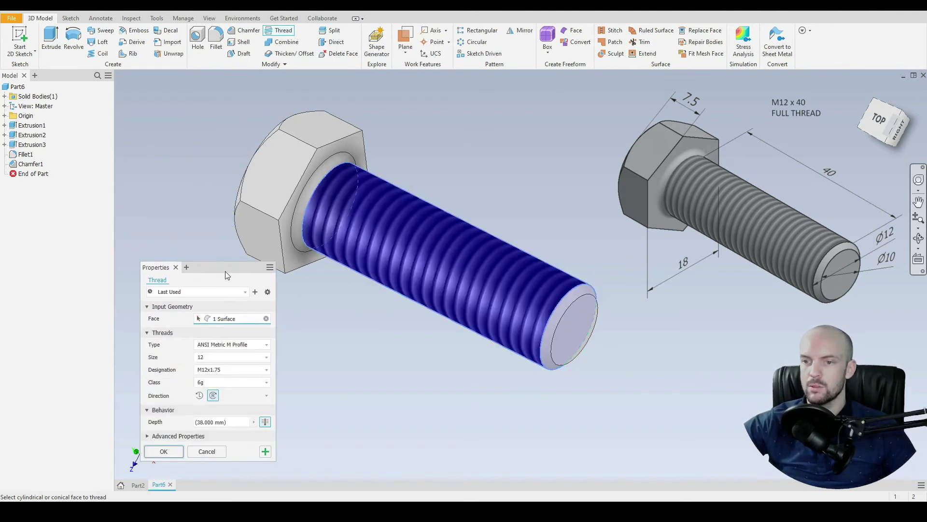
left_click_drag(225, 273, 204, 192)
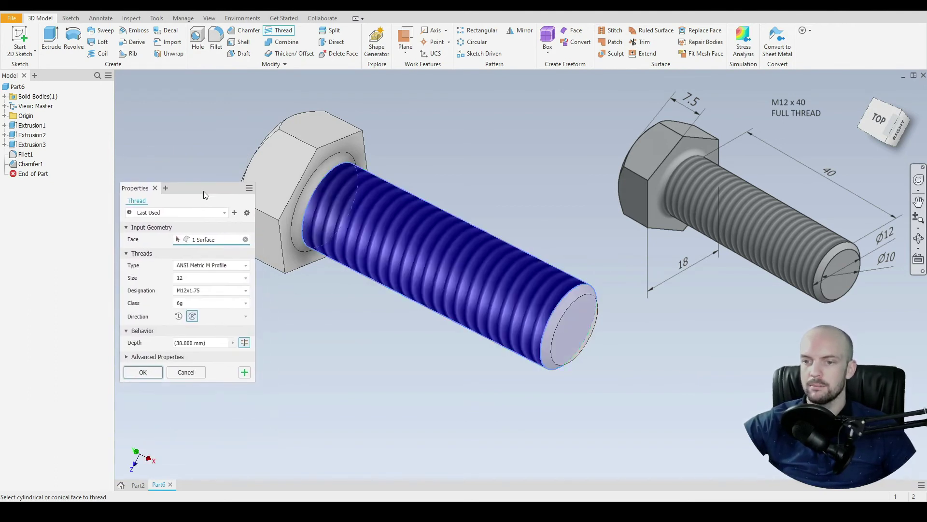
left_click(195, 265)
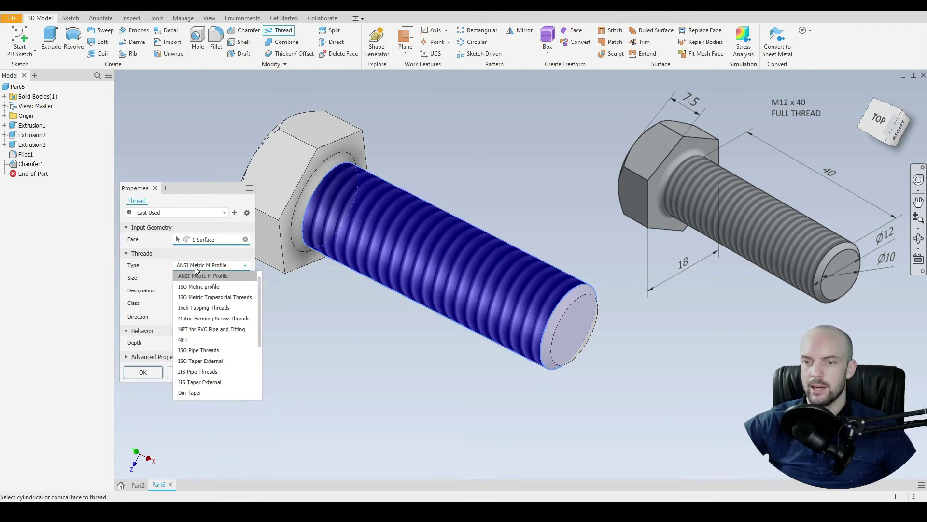
left_click(213, 287)
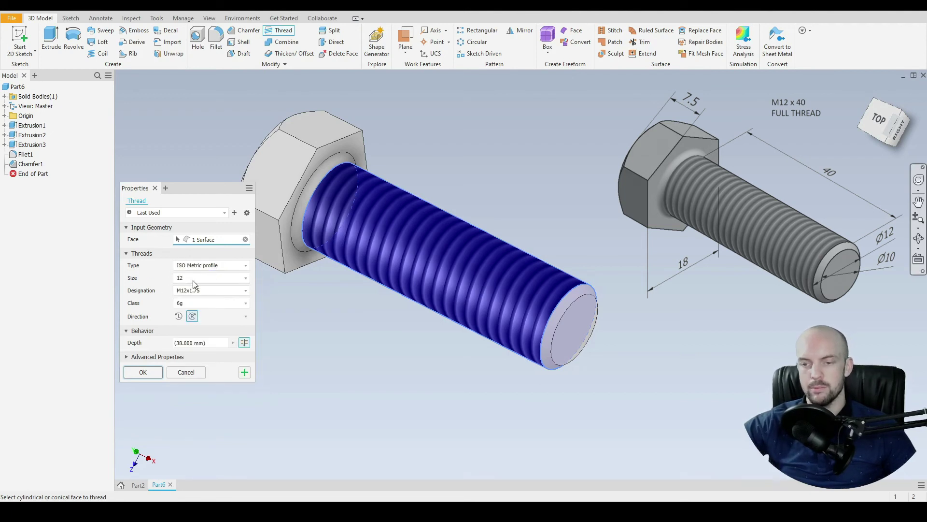
left_click(195, 290)
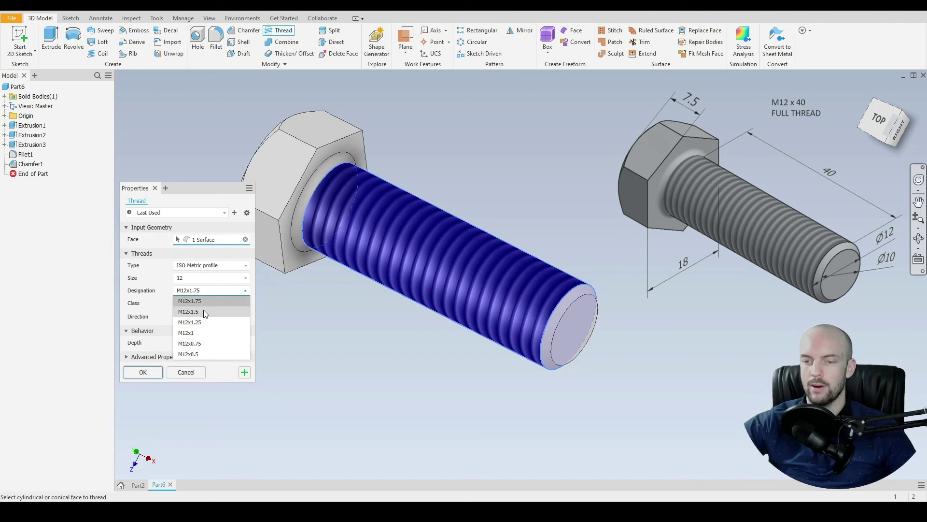
left_click(204, 311)
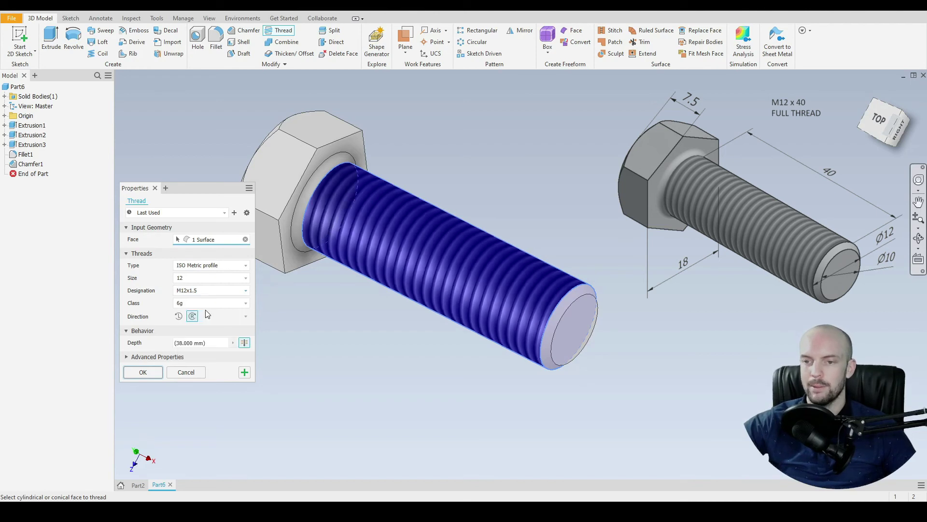
left_click(143, 372)
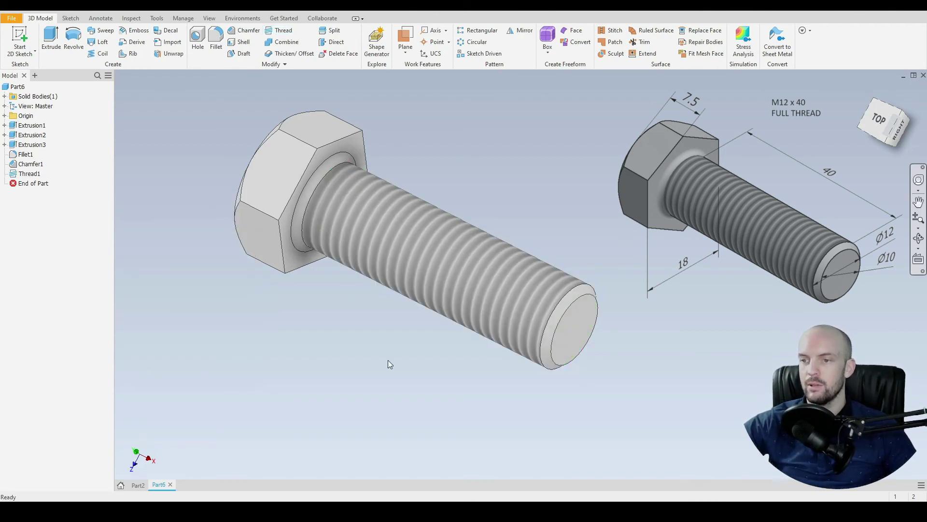
middle_click_drag(390, 364, 560, 202, "shift")
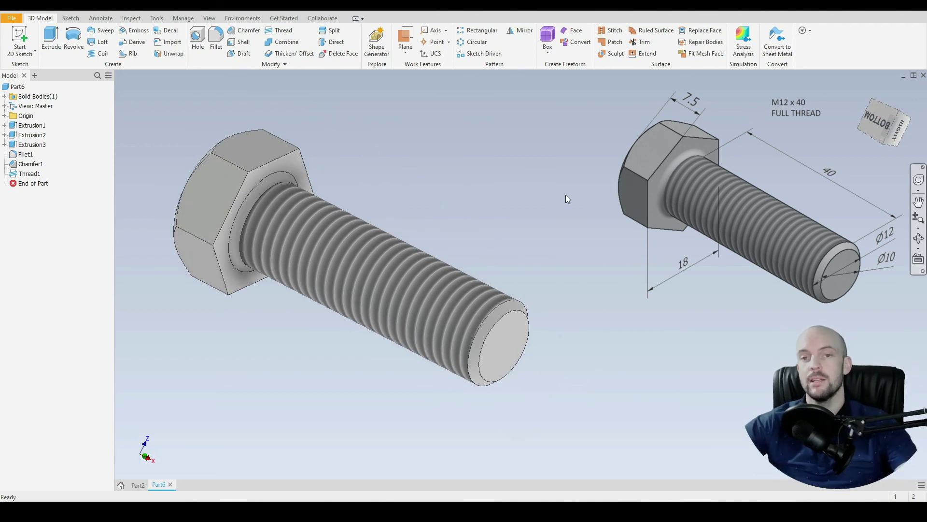